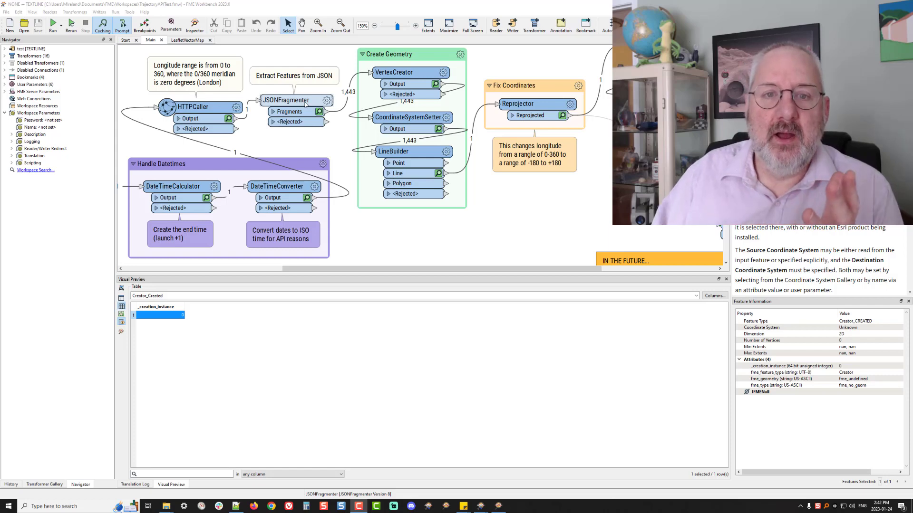
# - Inspect the VertexCreator output on the background map and check the first feature's coordinate system
pyautogui.click(435, 84)
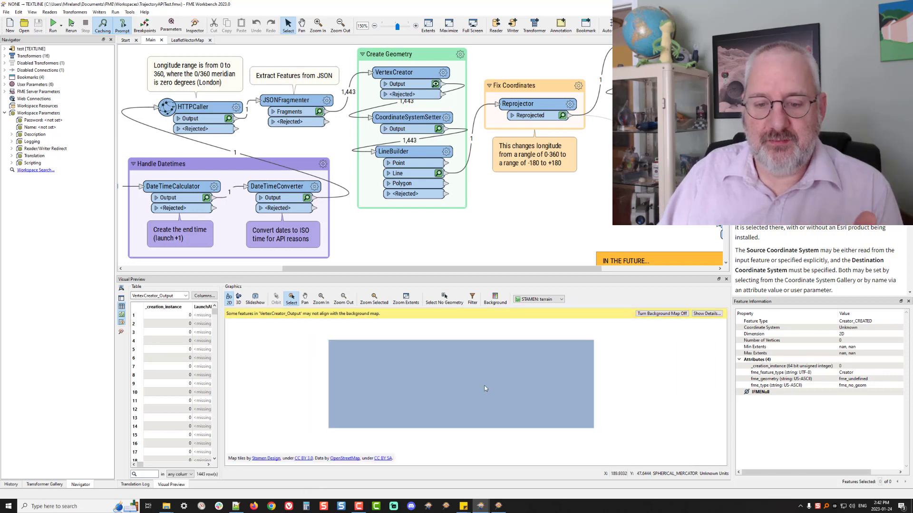
pyautogui.scroll(-3, 416, 387)
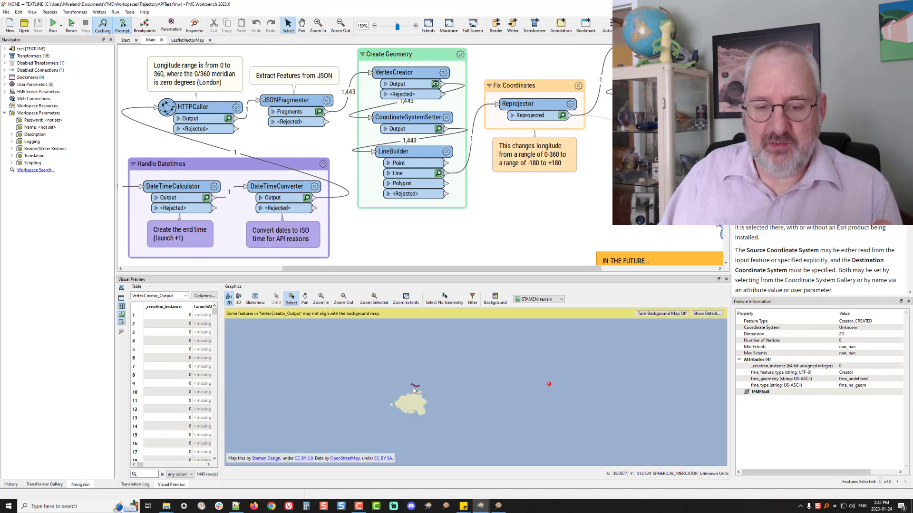
pyautogui.scroll(-5, 418, 389)
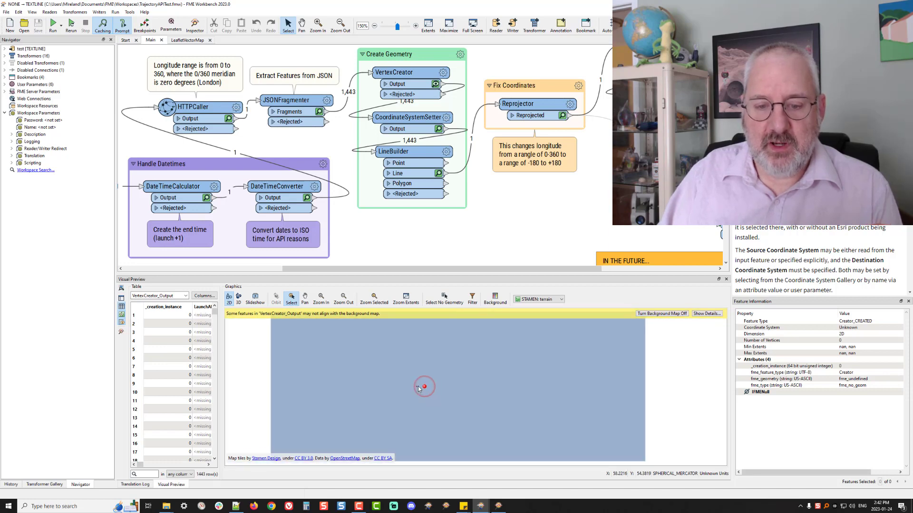
pyautogui.scroll(-4, 419, 388)
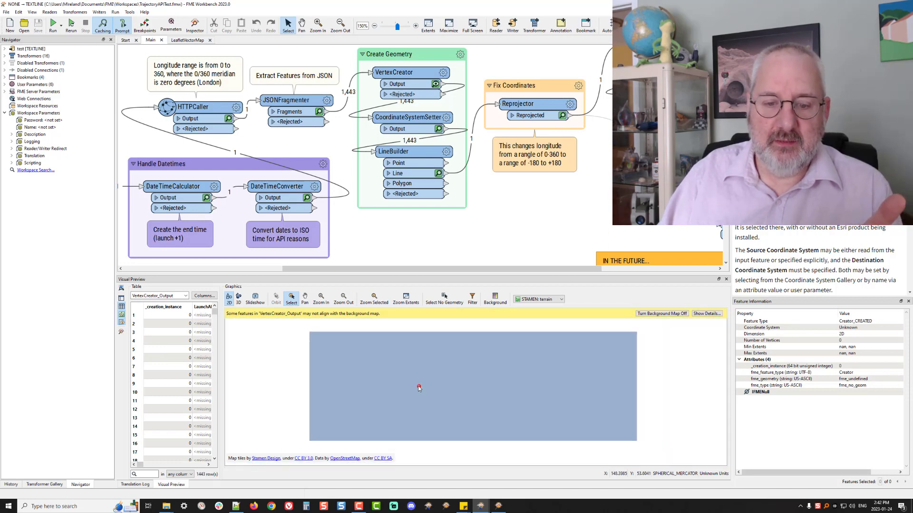
pyautogui.scroll(3, 418, 388)
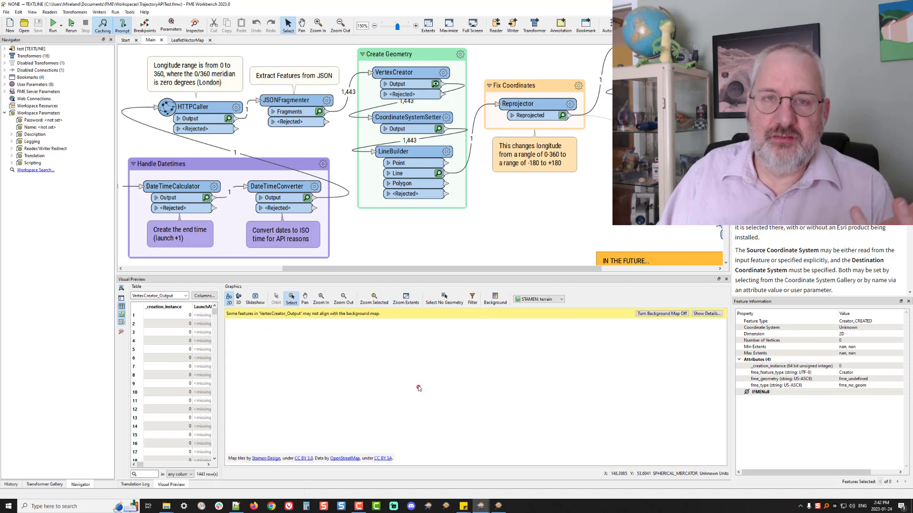
pyautogui.click(420, 388)
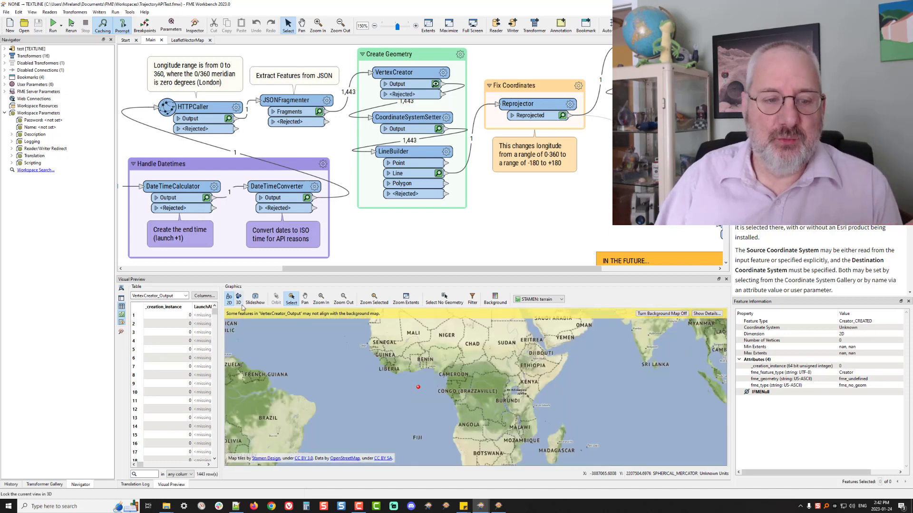
pyautogui.click(212, 316)
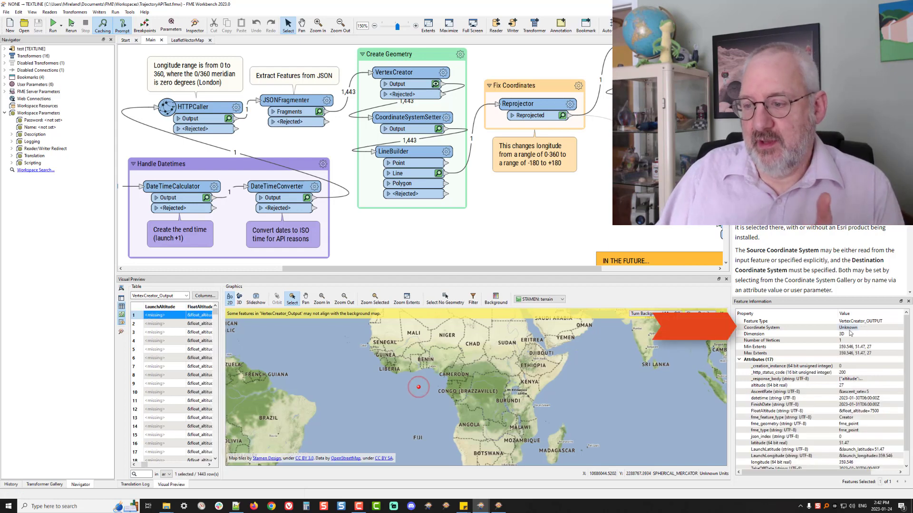
pyautogui.click(846, 328)
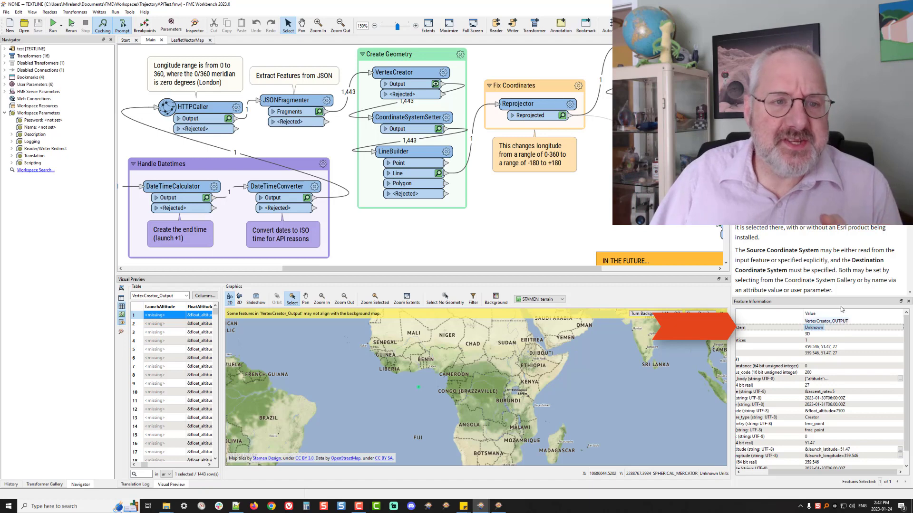
# - Examine the longitude values of the first two trajectory points in the HTTPCaller output's _response_body JSON, and close the value viewer
pyautogui.click(237, 108)
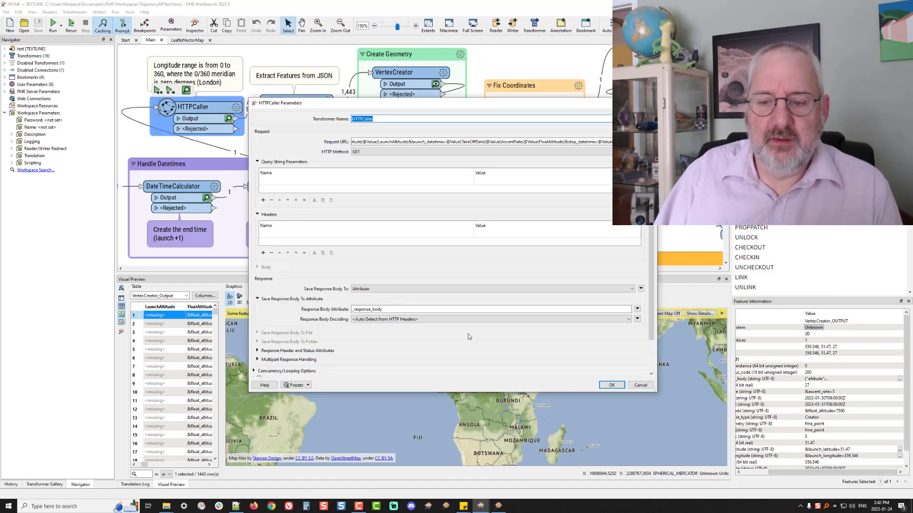
pyautogui.click(643, 387)
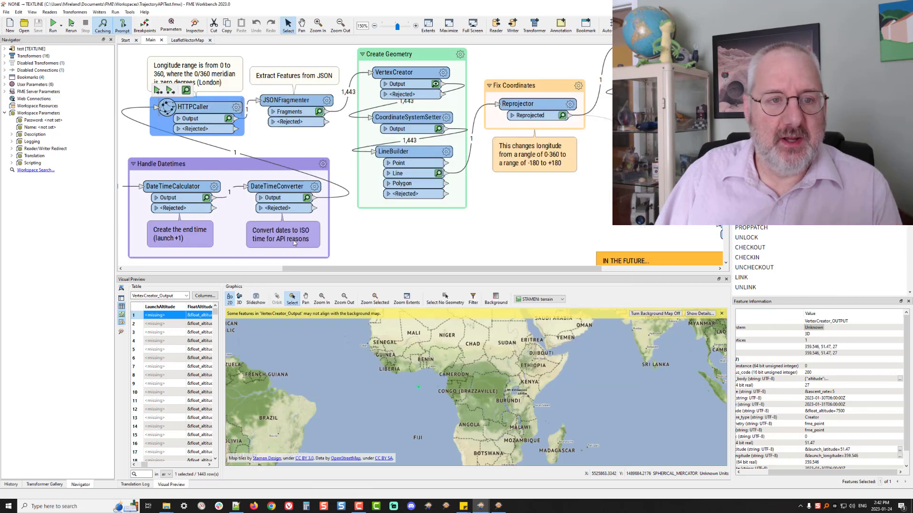
pyautogui.click(229, 119)
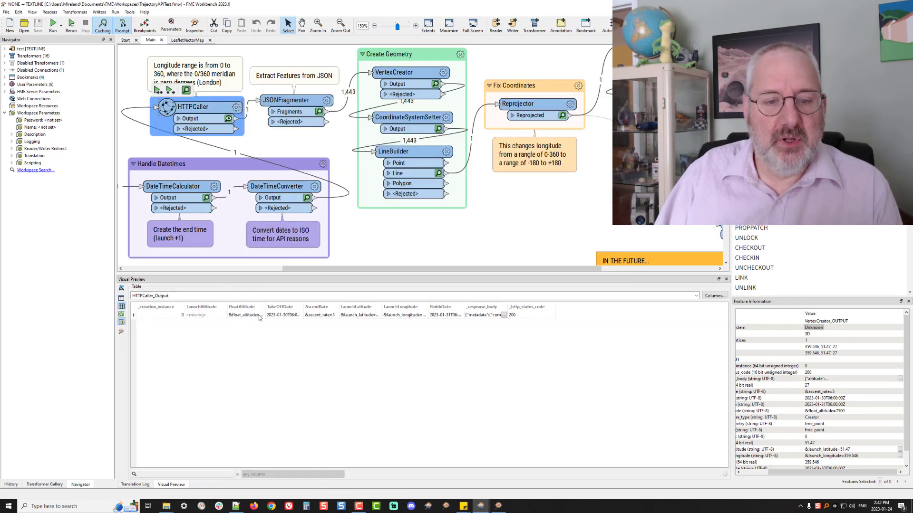
pyautogui.click(503, 317)
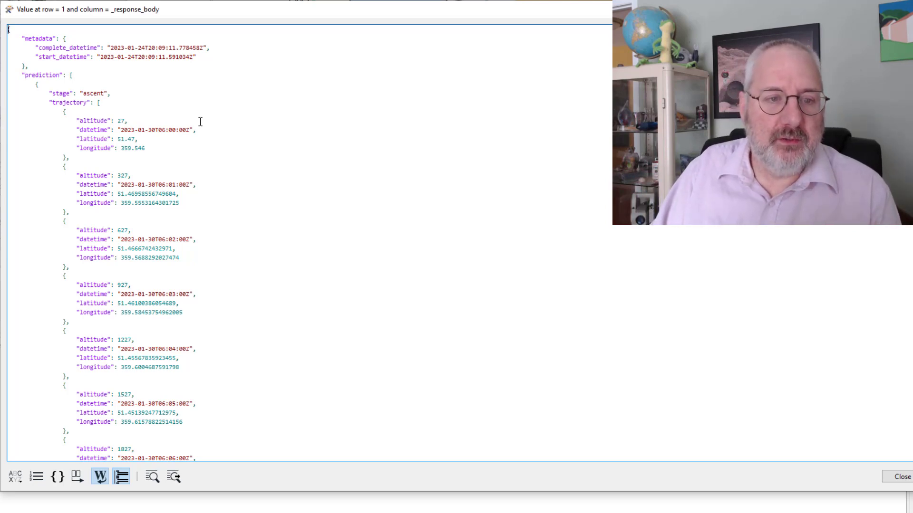
pyautogui.doubleClick(126, 149)
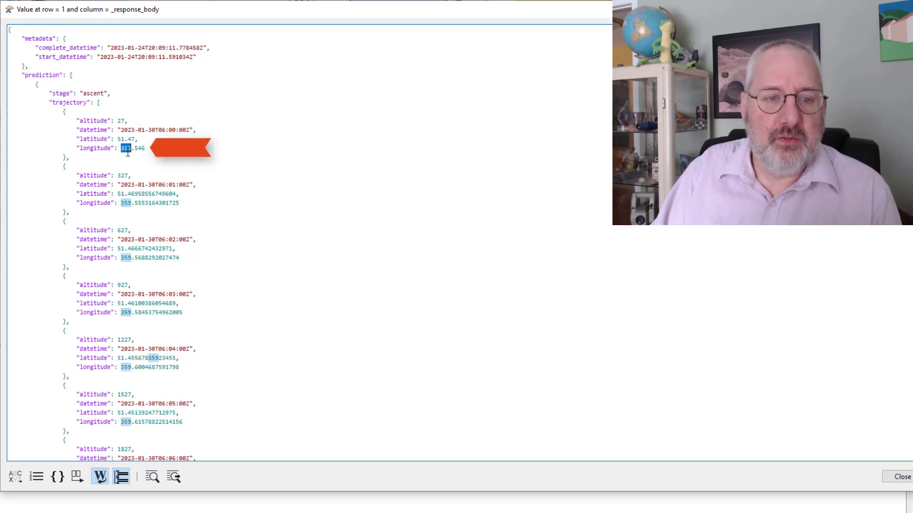
pyautogui.moveTo(127, 153); pyautogui.dragTo(145, 150)
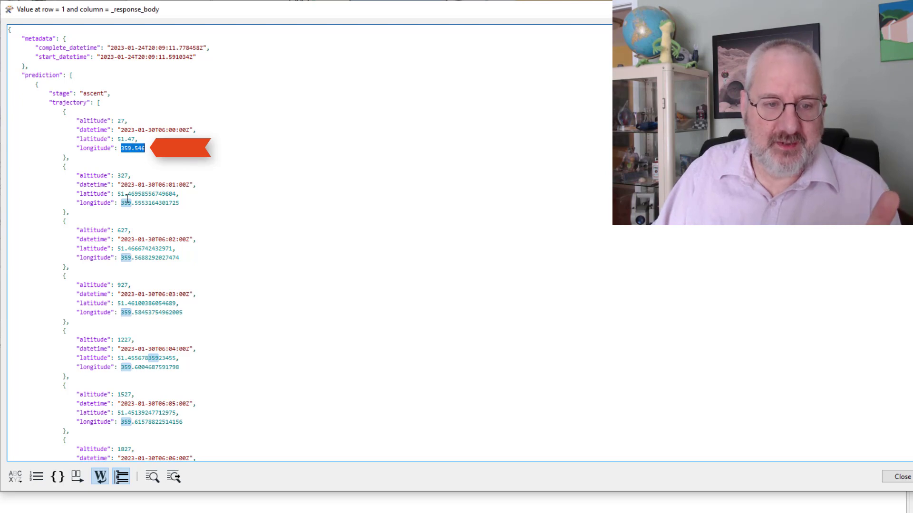
pyautogui.doubleClick(126, 203)
pyautogui.moveTo(126, 203); pyautogui.dragTo(139, 204)
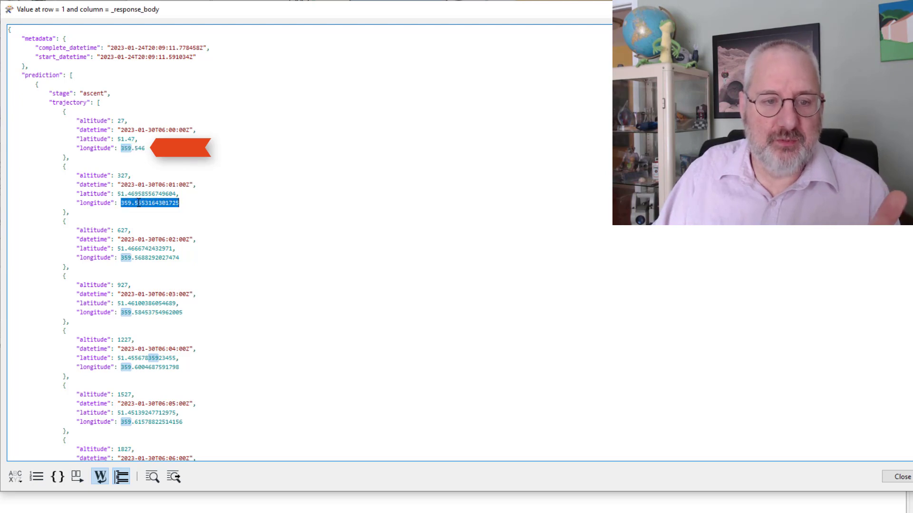
pyautogui.click(236, 207)
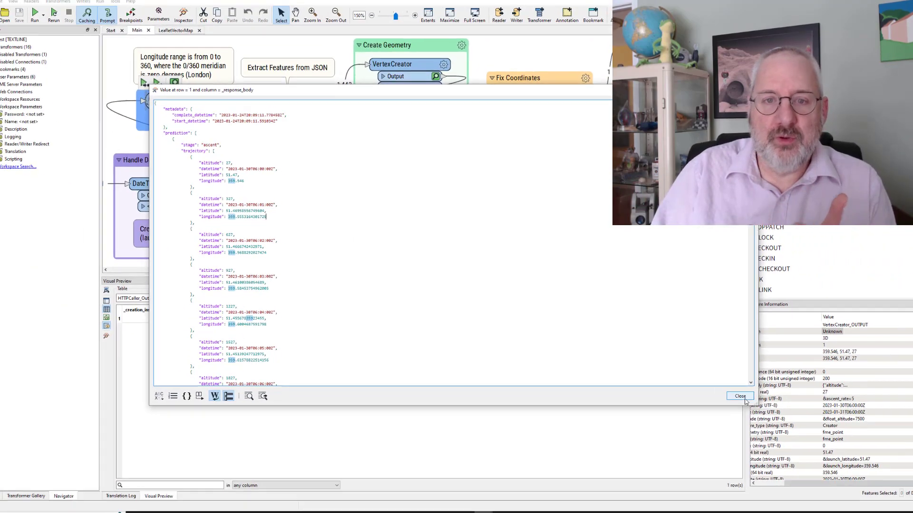
pyautogui.click(902, 477)
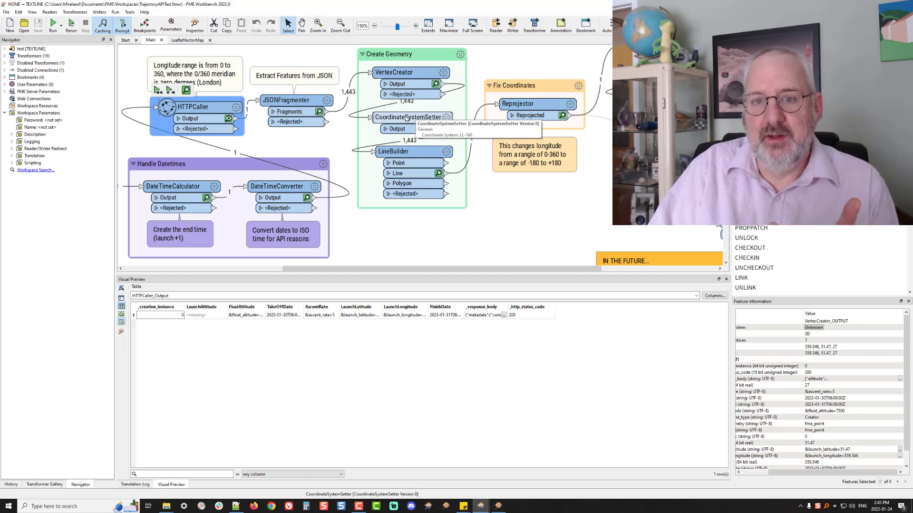
# - Search the Coordinate System Gallery for 360 from the CoordinateSystemSetter's parameters, and leave its coordinate system choice as it is
pyautogui.click(446, 118)
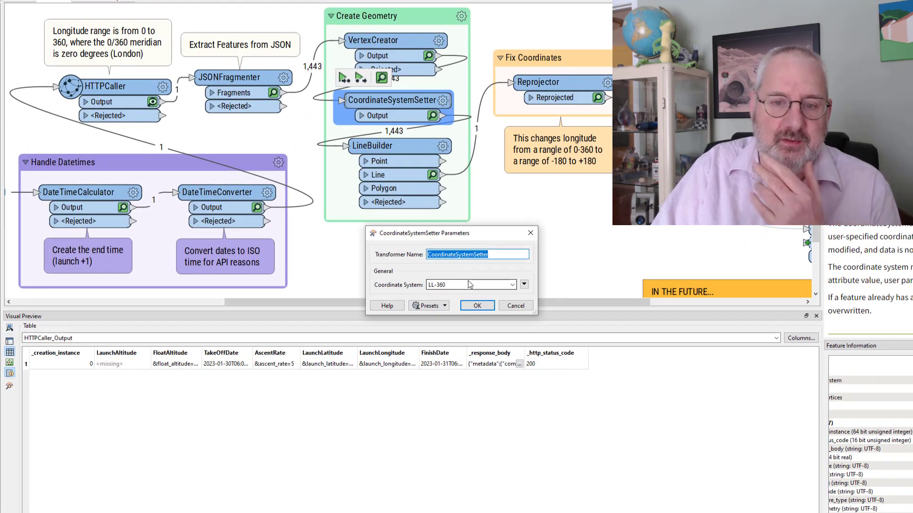
pyautogui.click(524, 284)
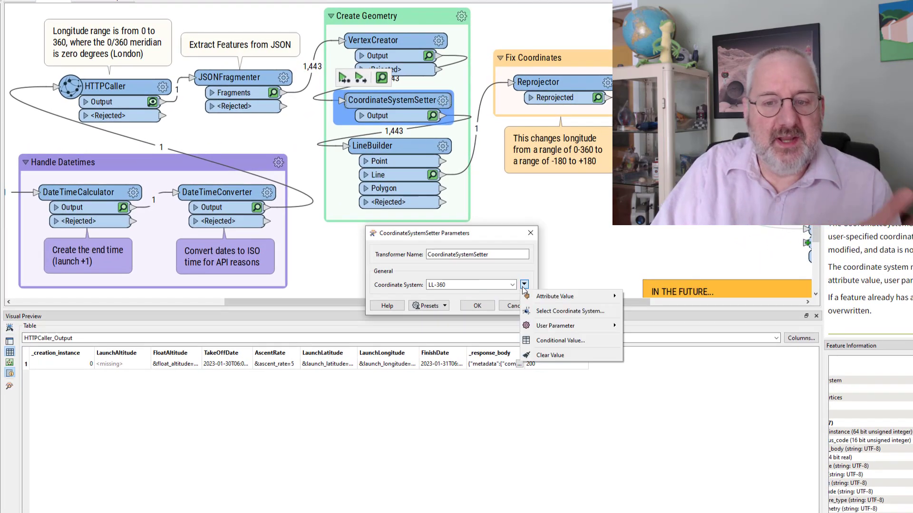
pyautogui.click(550, 308)
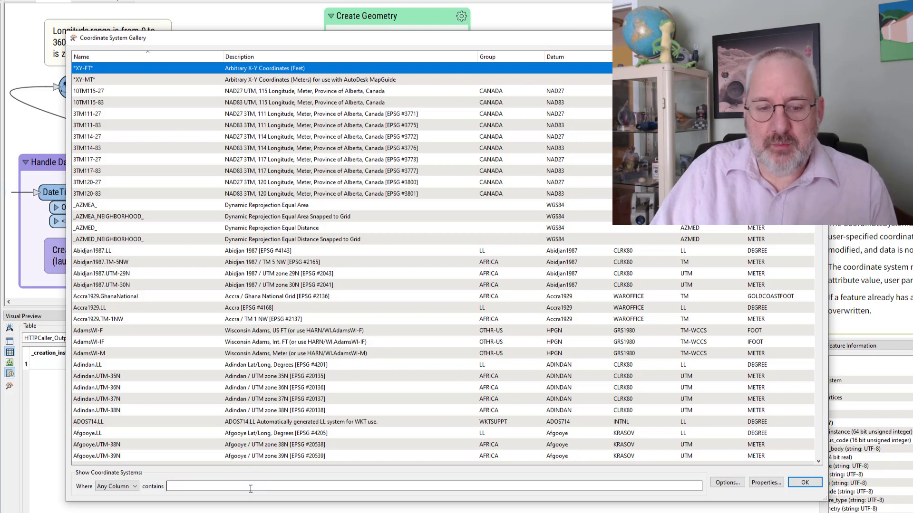
pyautogui.write('360')
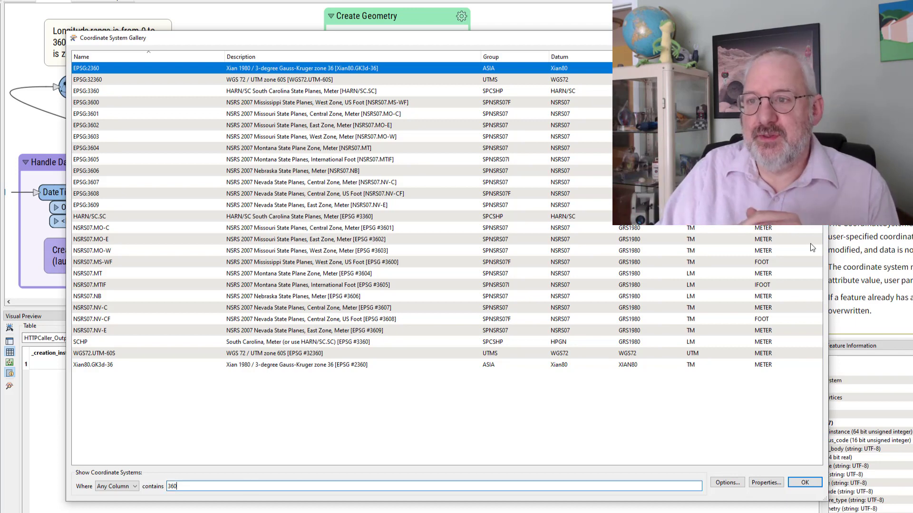
pyautogui.press('Escape')
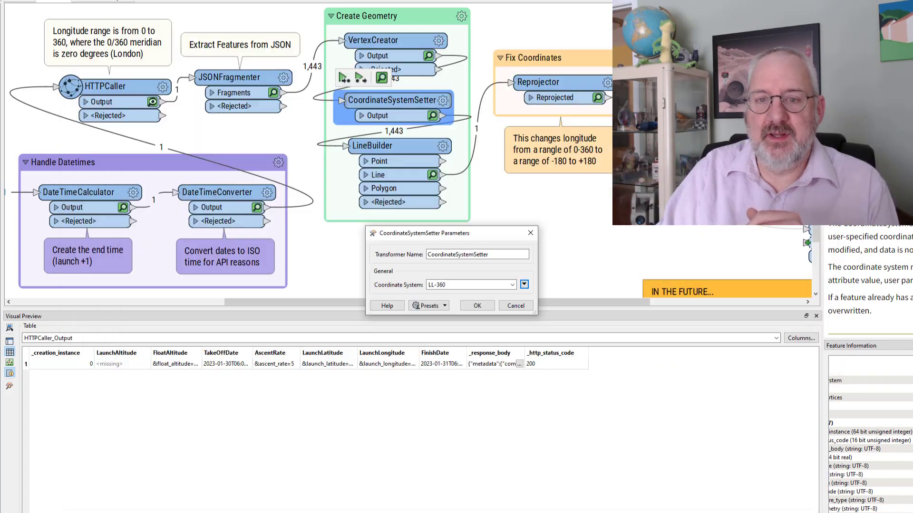
pyautogui.click(478, 306)
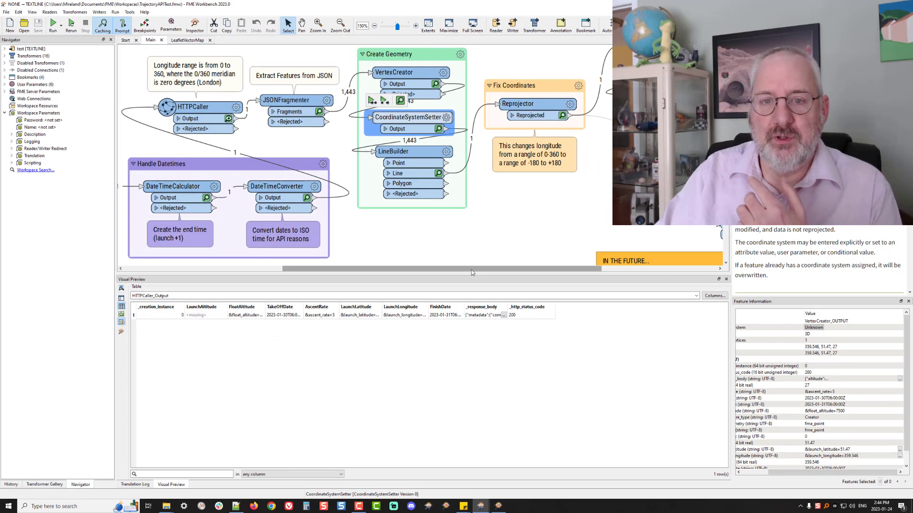
# - Preview the CoordinateSystemSetter output, select its first record, and examine the full flight path on the map
pyautogui.click(439, 128)
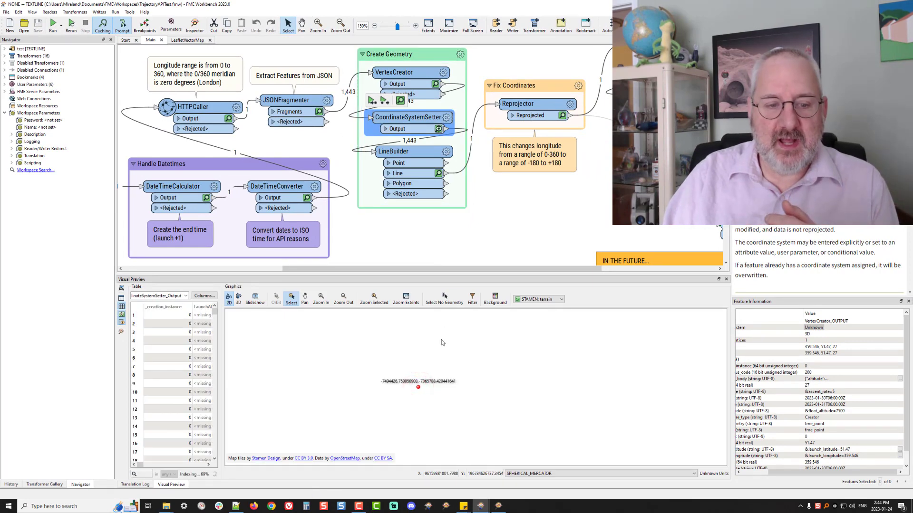
pyautogui.click(200, 316)
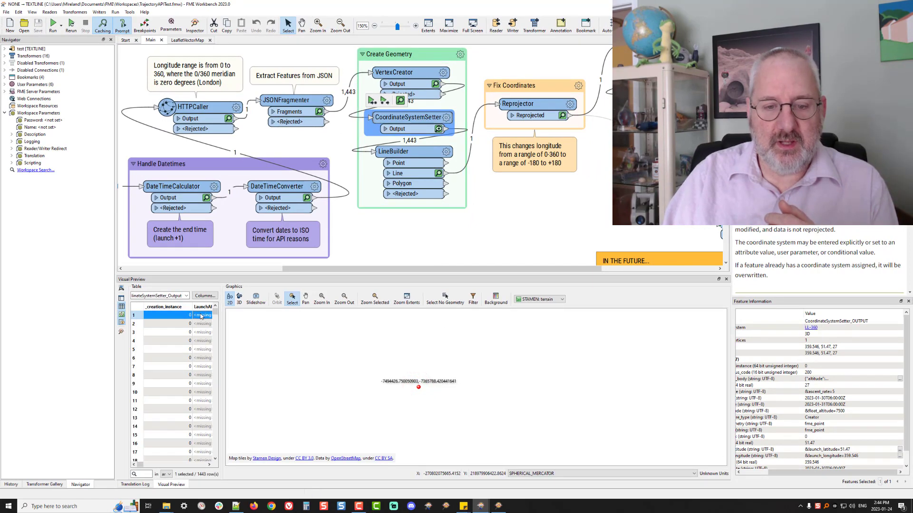
pyautogui.click(407, 300)
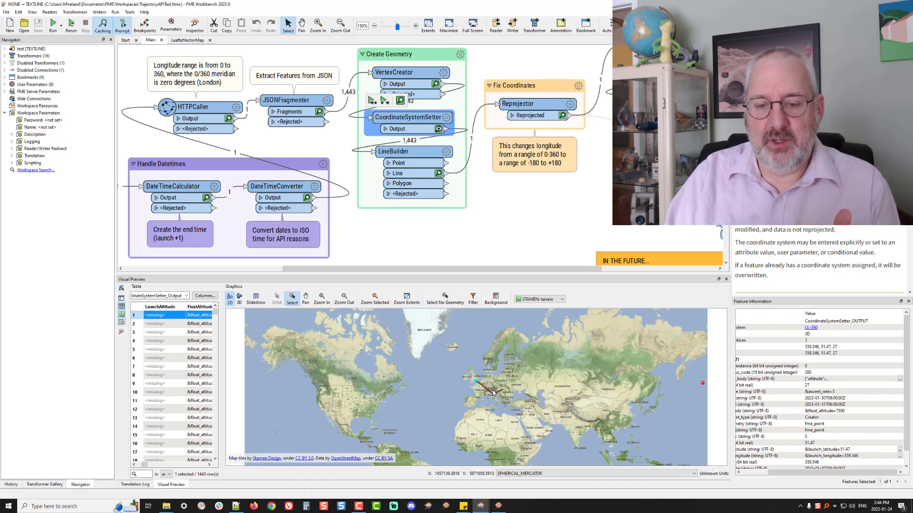
pyautogui.scroll(2, 493, 392)
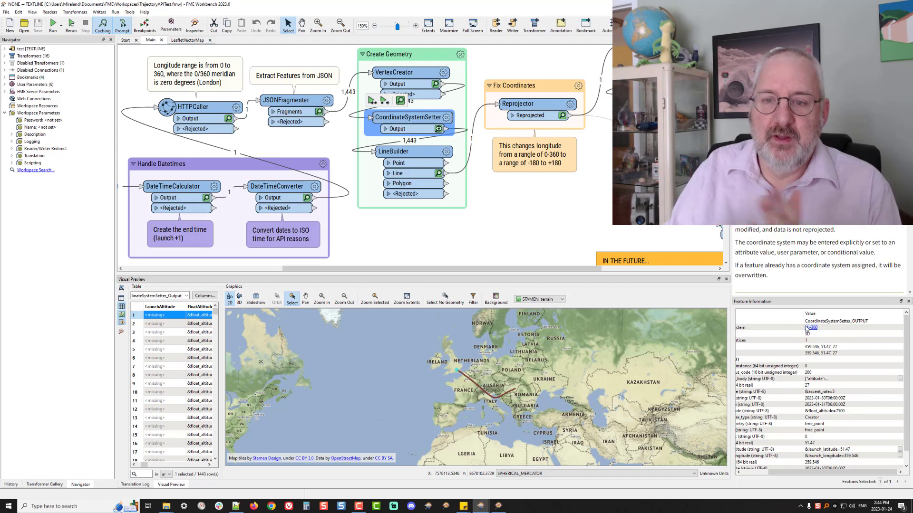
# - Review the Reprojector's source and destination coordinate systems, and close its parameters
pyautogui.click(568, 104)
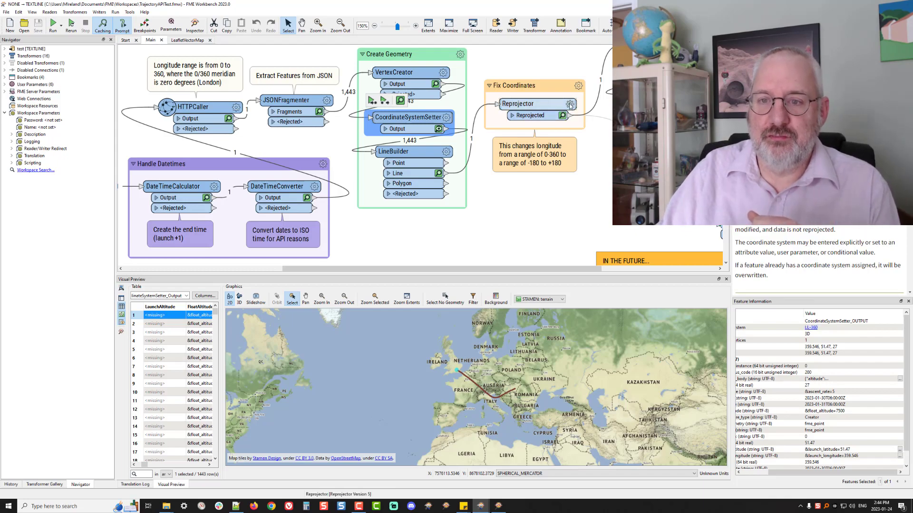
pyautogui.click(574, 104)
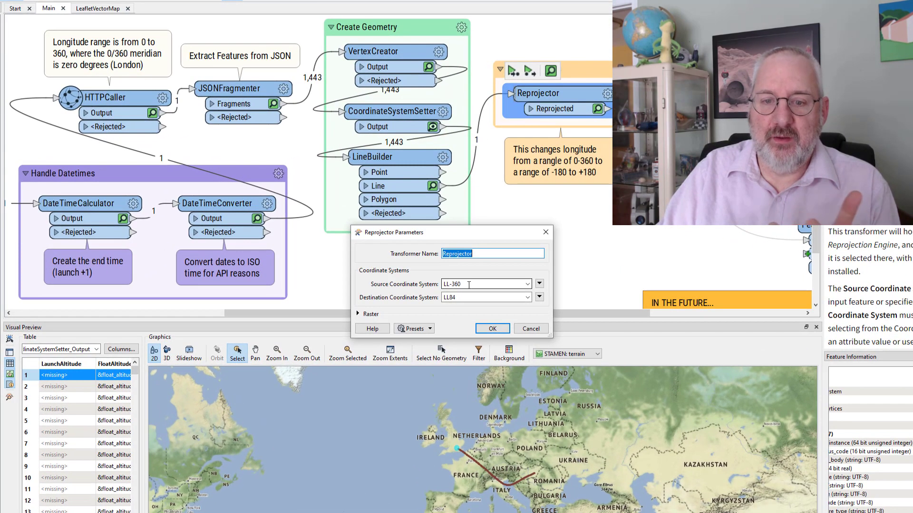
pyautogui.click(492, 329)
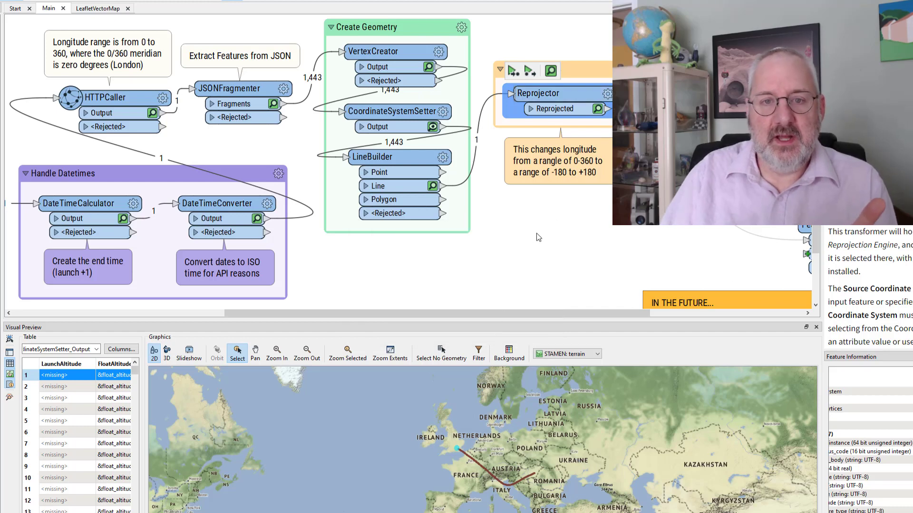